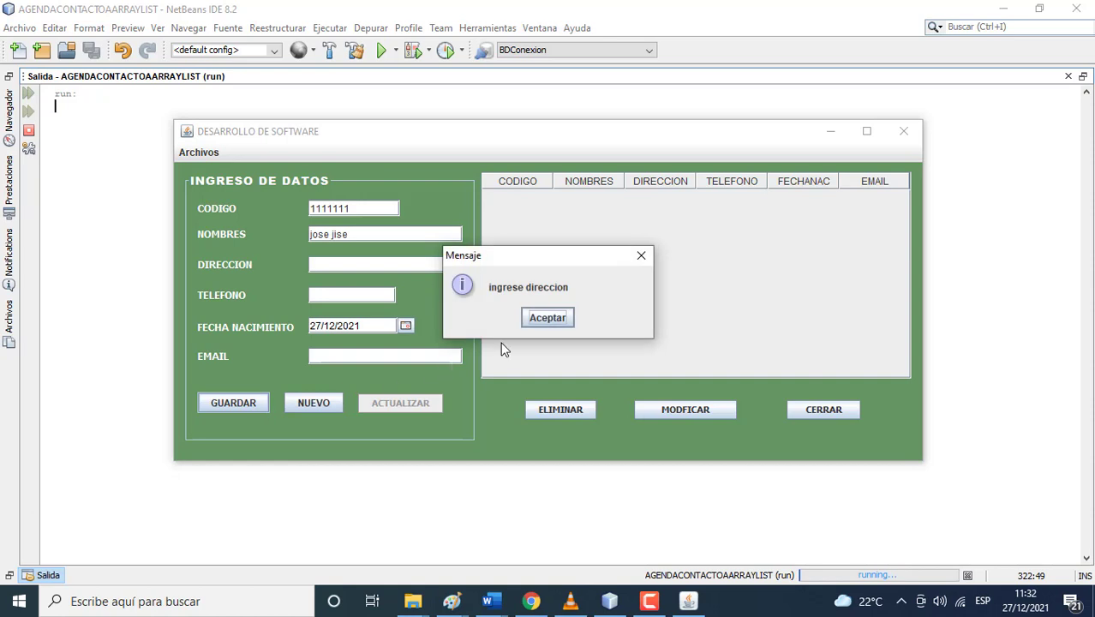
- Fill in the missing address and phone number flagged by the save warnings
click(545, 316)
text(lima 200)
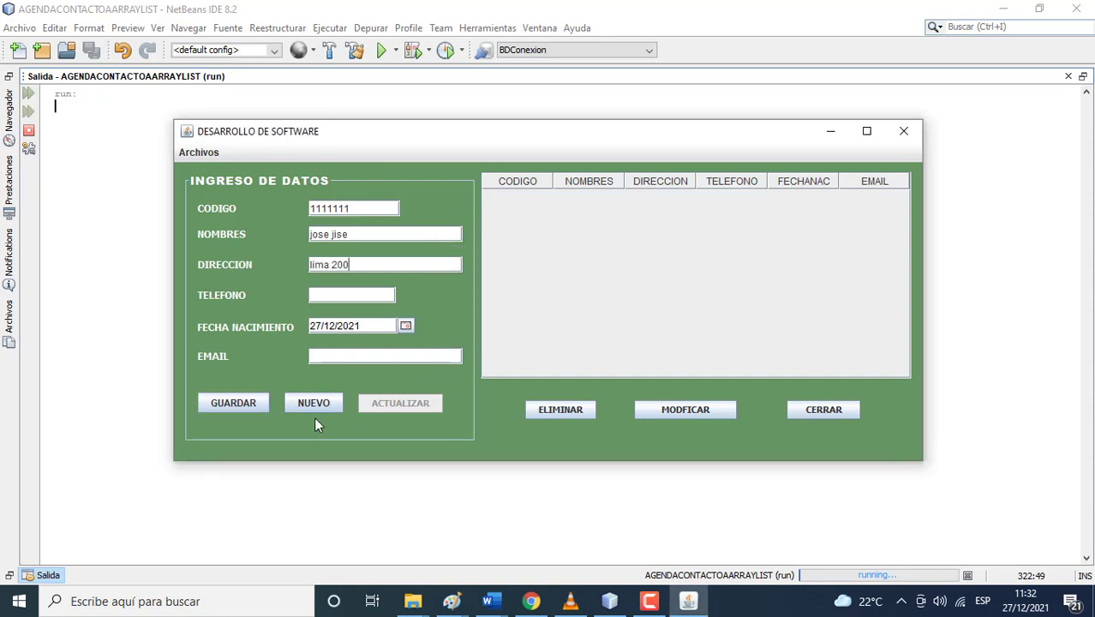
click(241, 404)
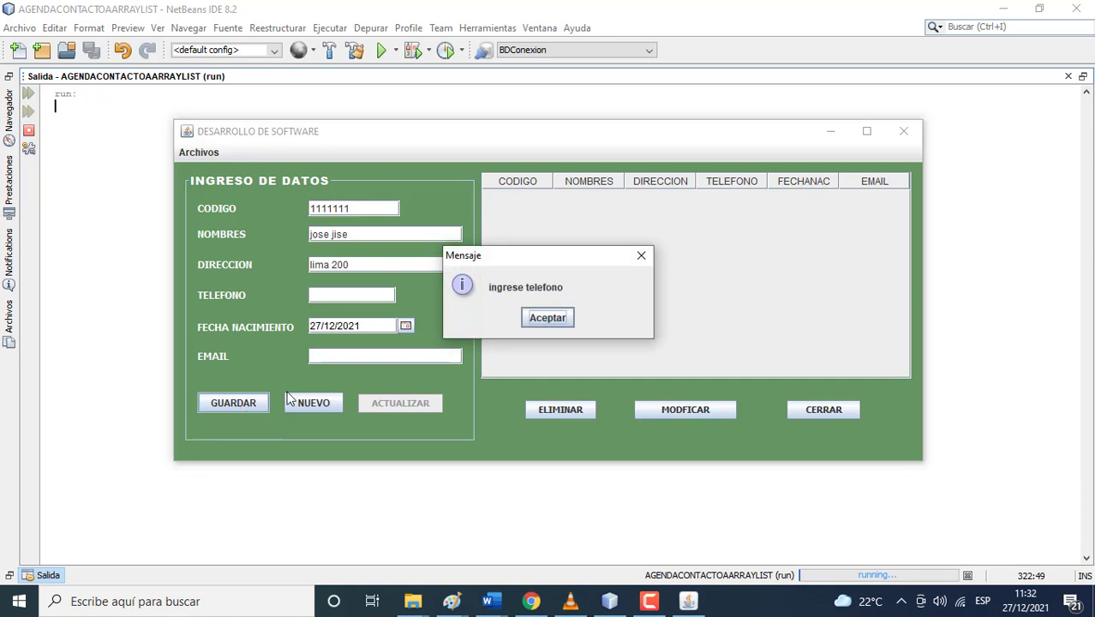
click(551, 316)
text(111111111)
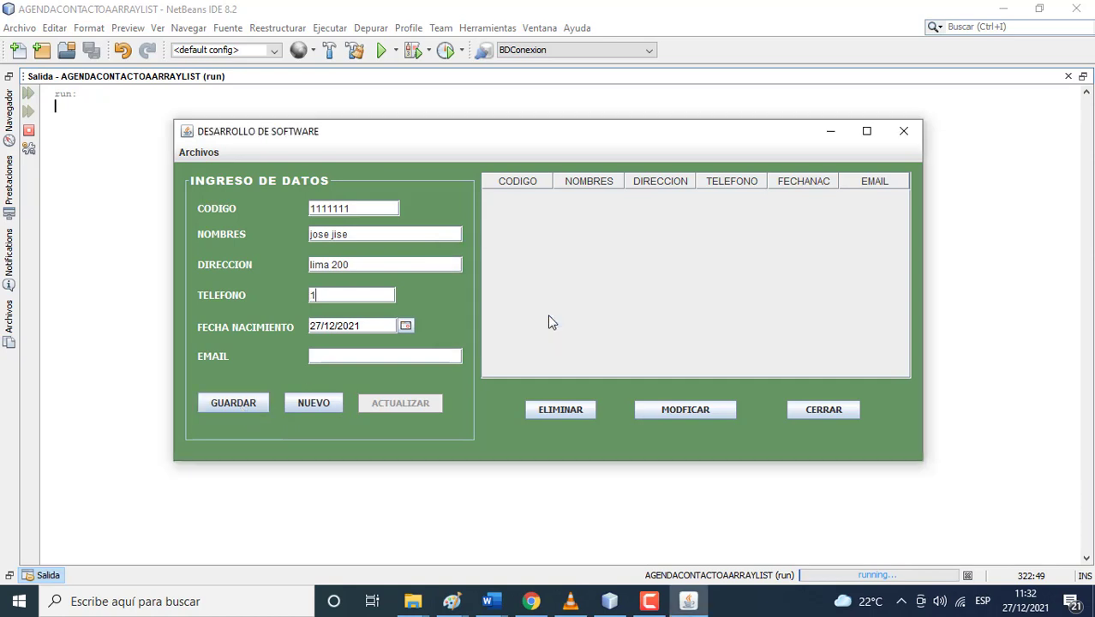
- Set the birth date to 13/12/2021 and save the first contact
click(405, 327)
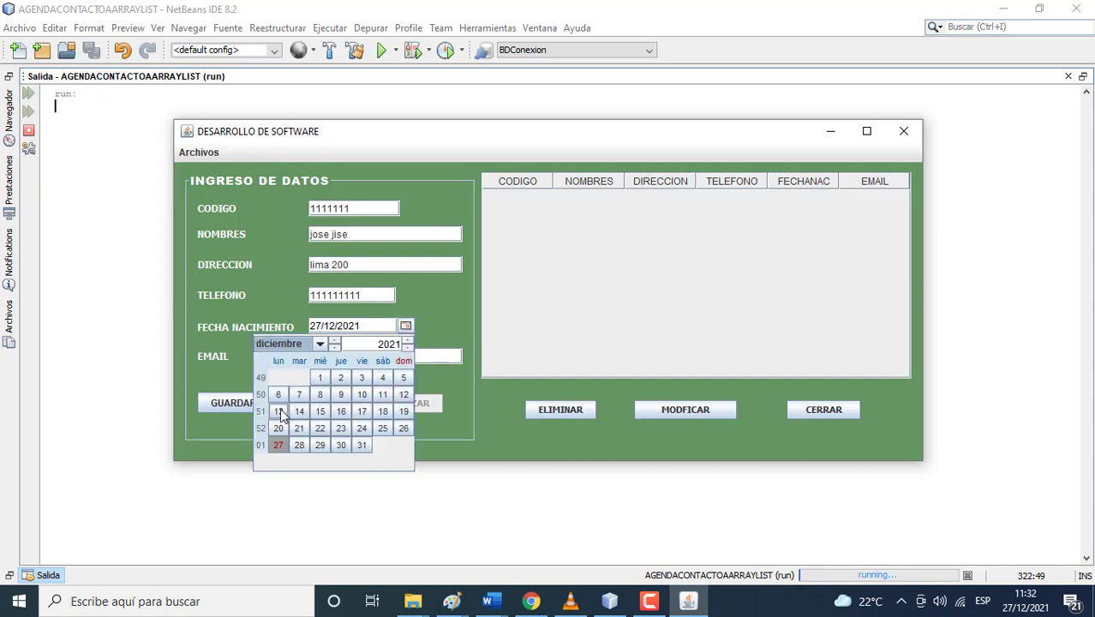
click(279, 409)
click(259, 409)
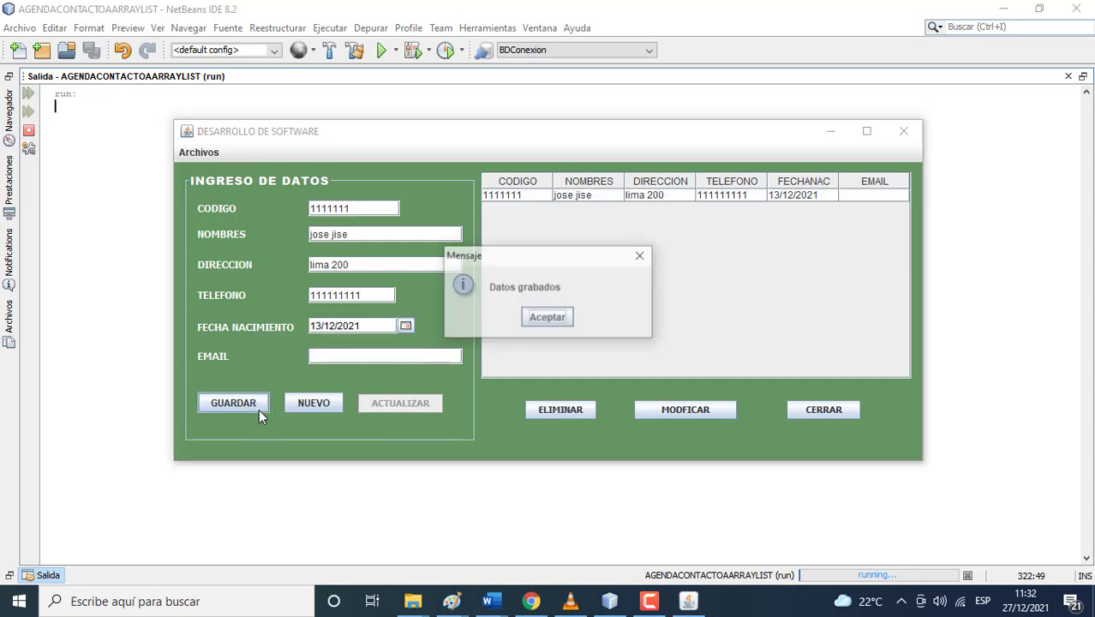
click(547, 317)
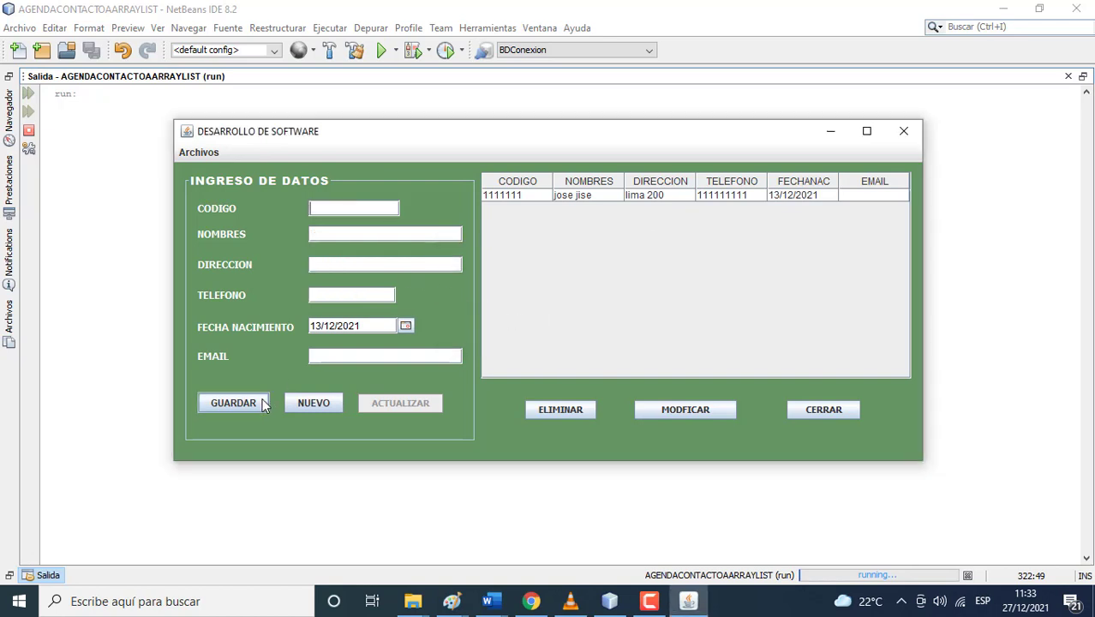
- Enter code 2222222 and the contact's name after the missing-field warnings
click(263, 405)
click(531, 322)
text(2222222)
click(250, 403)
click(538, 319)
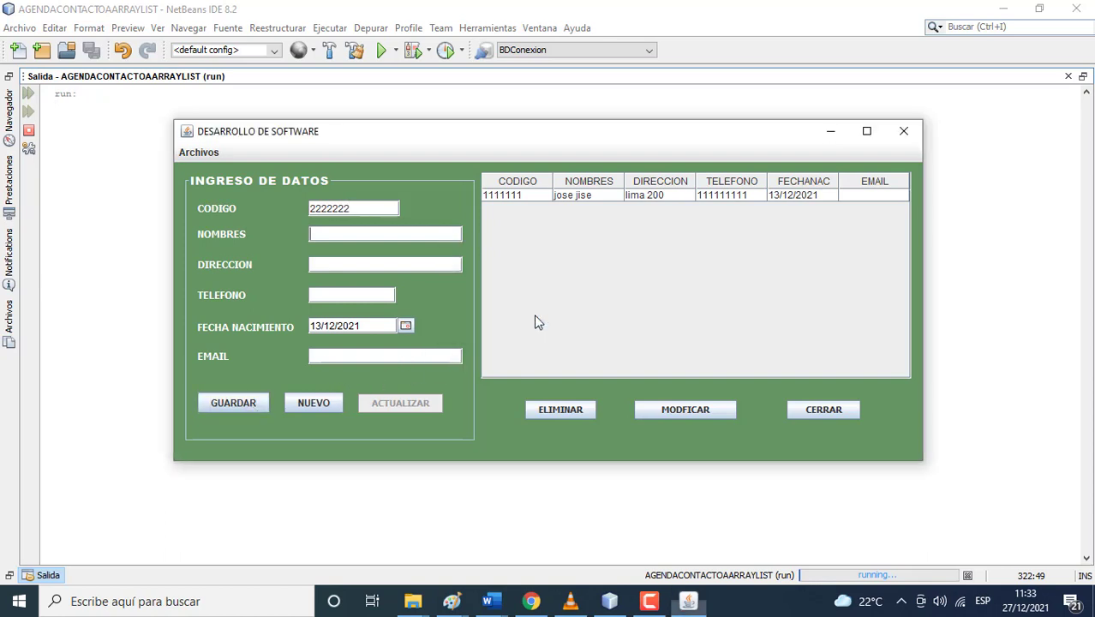
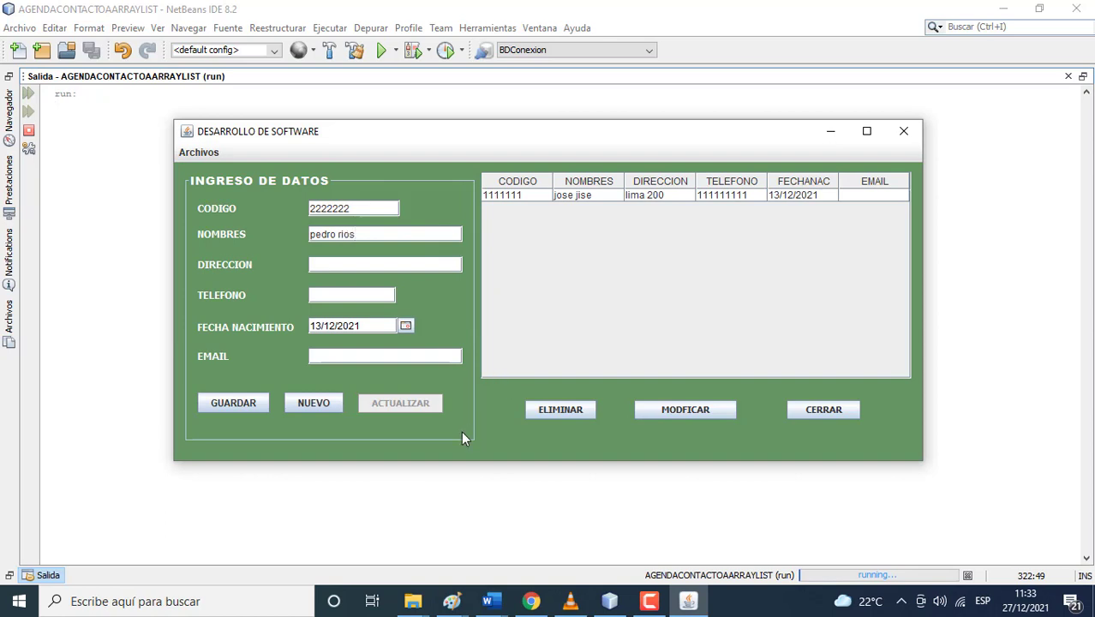
- Fill in the second contact's address and phone number after the warnings
click(249, 402)
click(542, 319)
text(ica 100)
click(246, 406)
click(546, 318)
text(222222222)
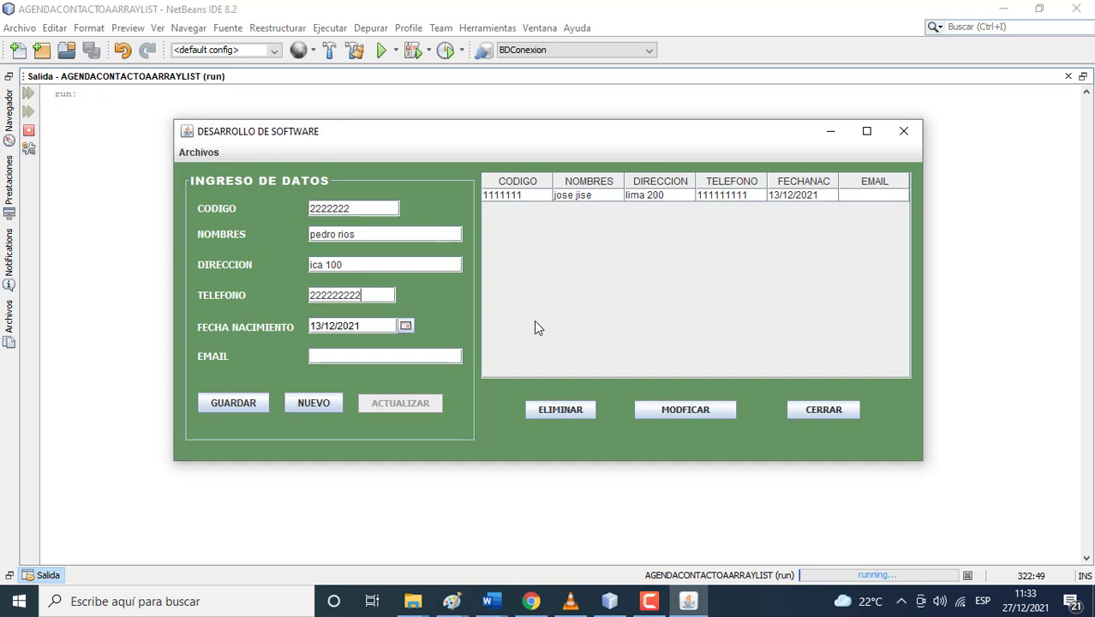
- Set the birth date to 10/12/2015 and save the second contact
click(406, 326)
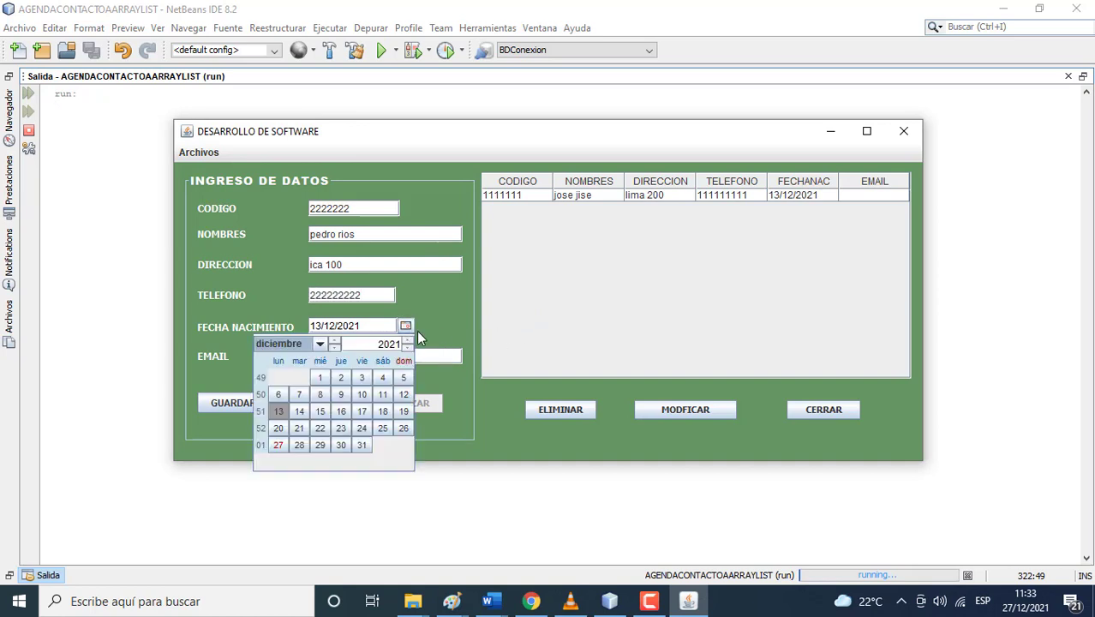
click(407, 348)
click(407, 348)
click(407, 348)
click(407, 348)
click(407, 348)
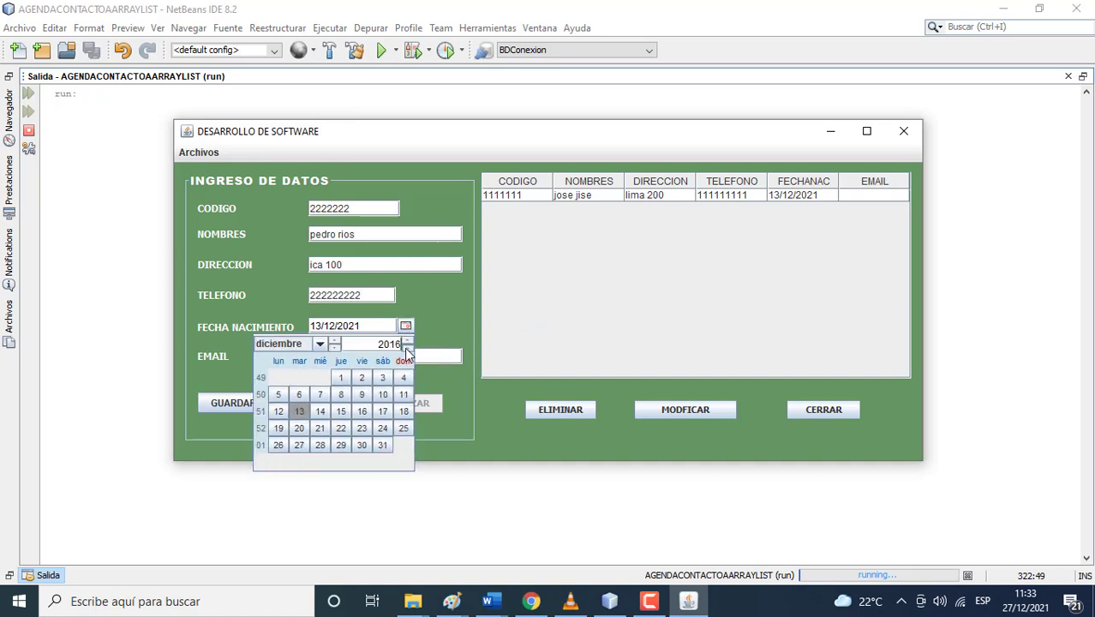
click(407, 348)
click(340, 396)
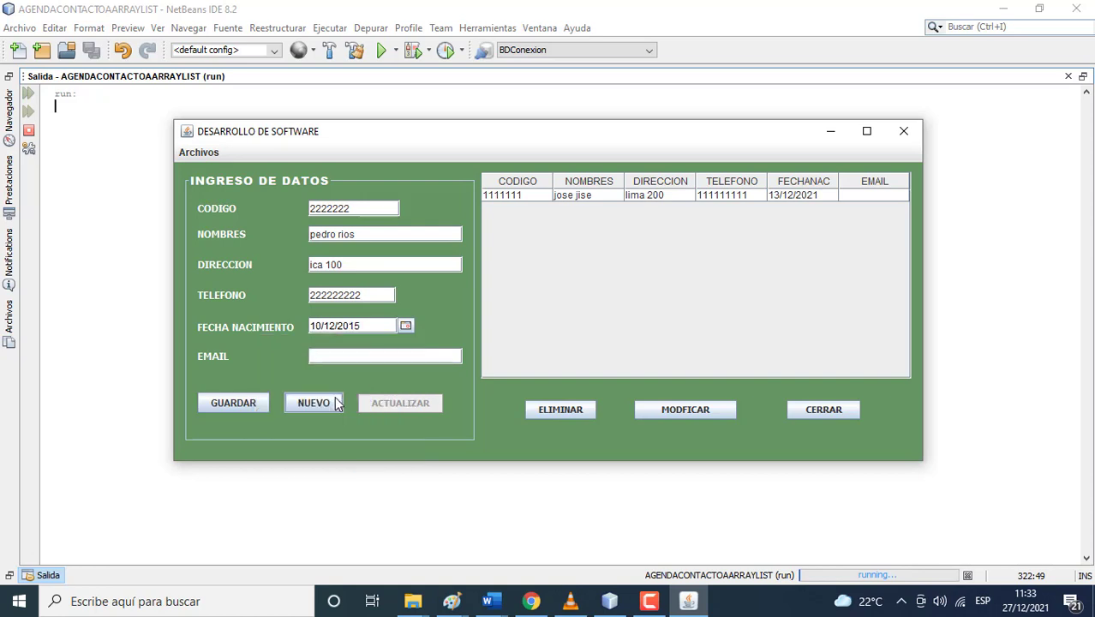
click(252, 400)
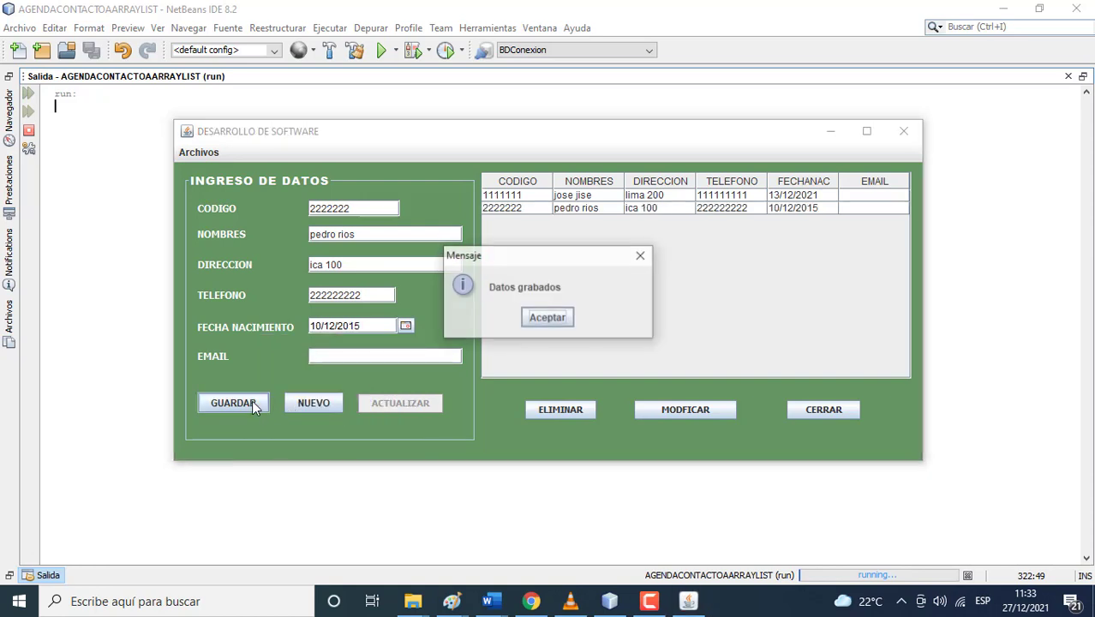
click(540, 320)
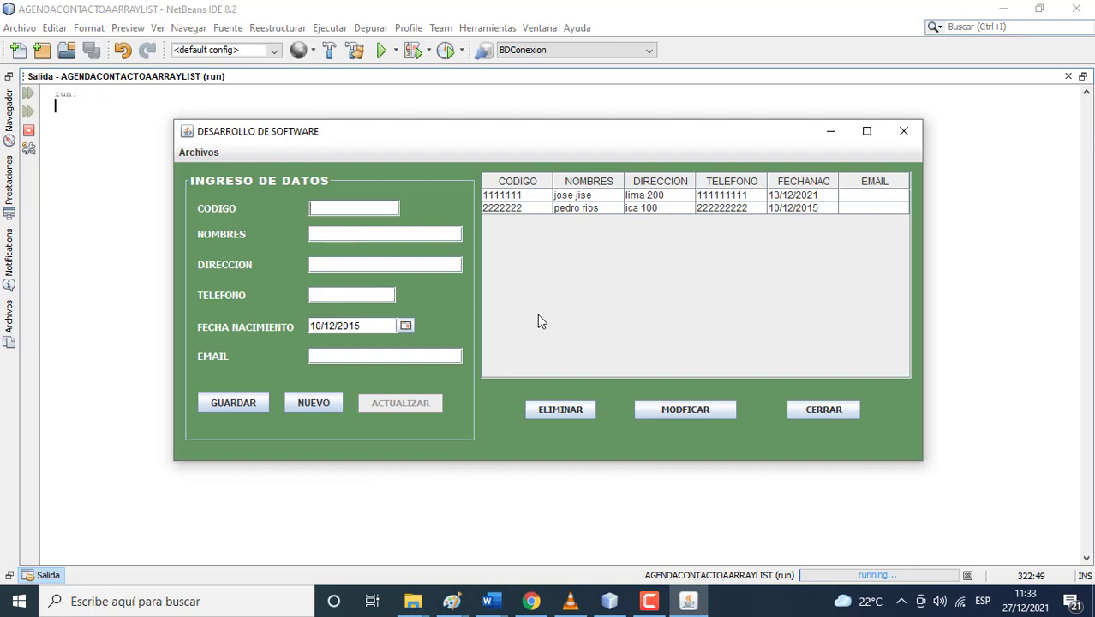
- Fill the form with code 1111111 plus the contact's name, address and phone number
text(1111111)
click(372, 233)
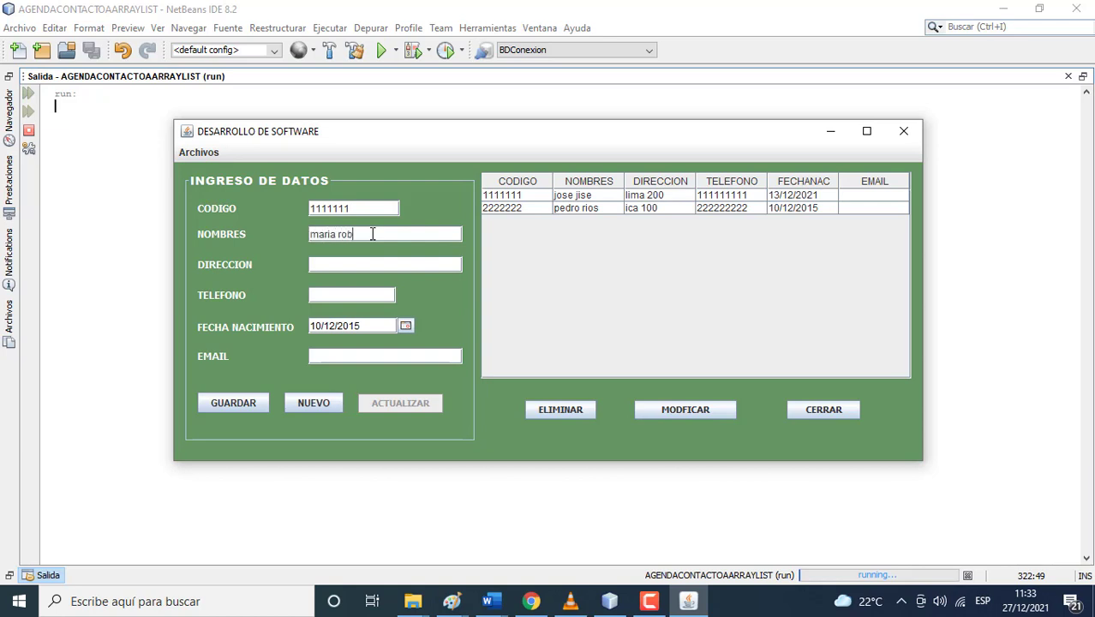
click(365, 264)
text(jjunin 300)
click(360, 294)
text(444444444)
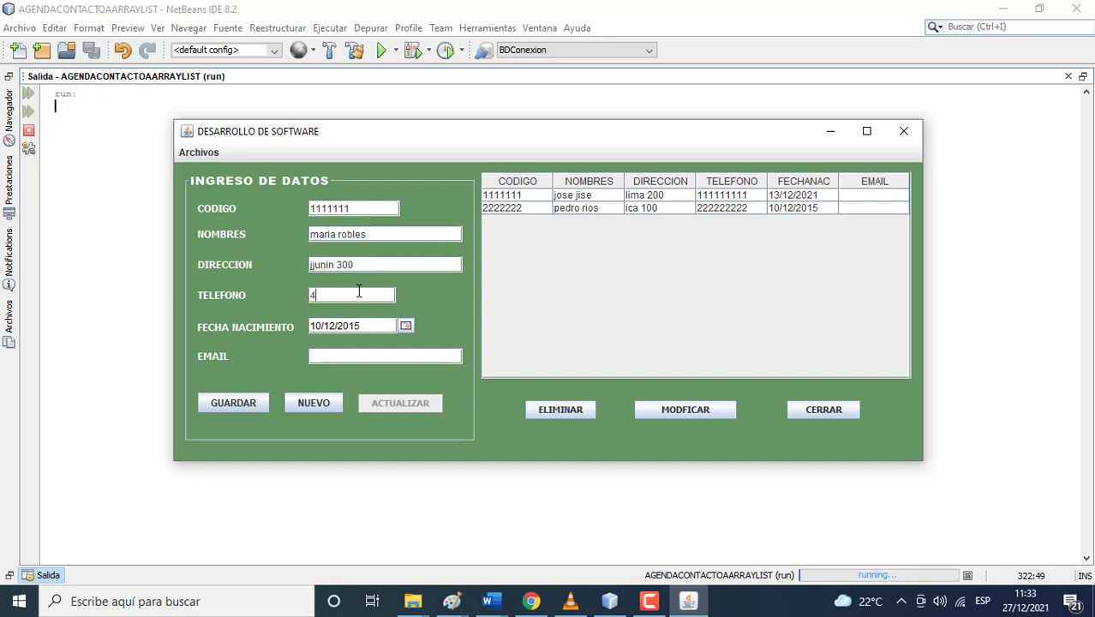
- After the duplicate-code rejection, change the code to 3333333 and save the contact
click(249, 400)
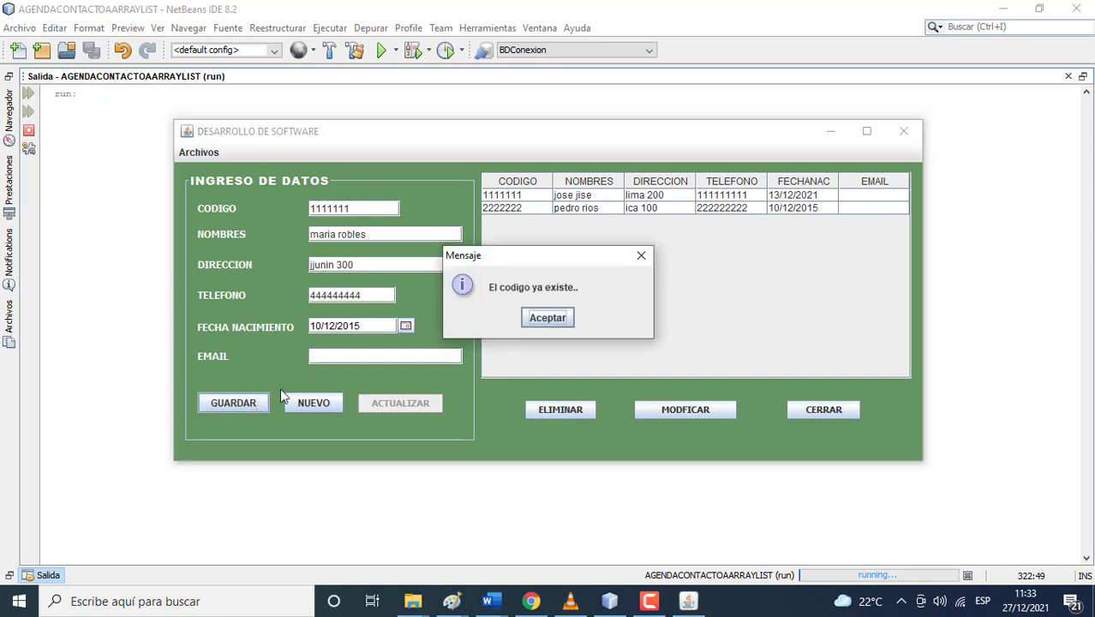
click(539, 319)
key(BackSpace)
key(BackSpace)
key(BackSpace)
key(BackSpace)
key(BackSpace)
key(BackSpace)
key(BackSpace)
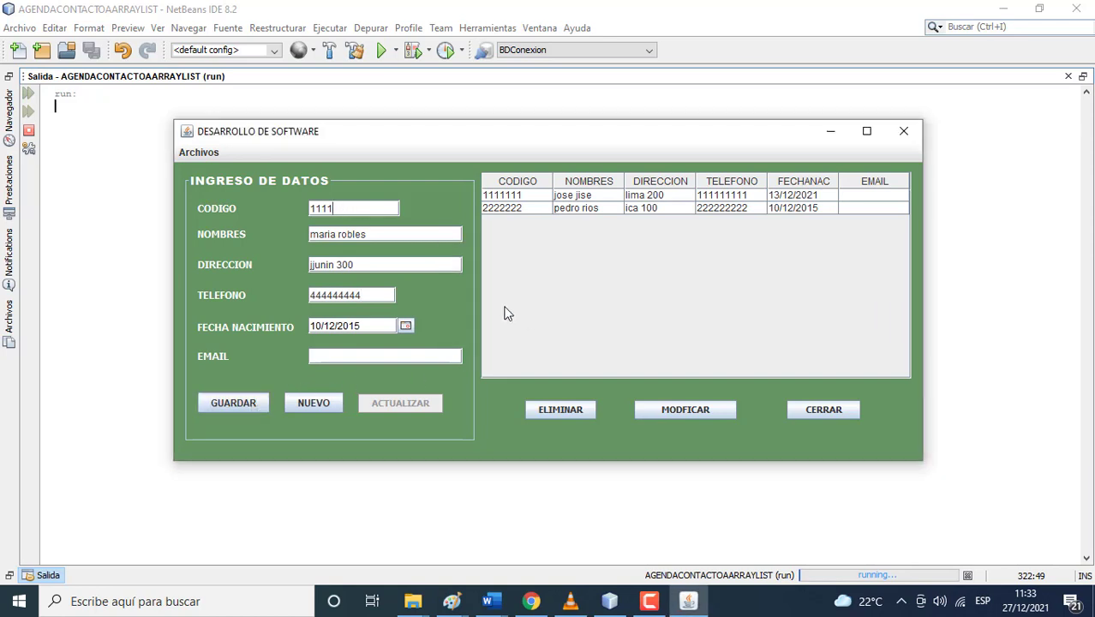
text(3333333)
click(257, 402)
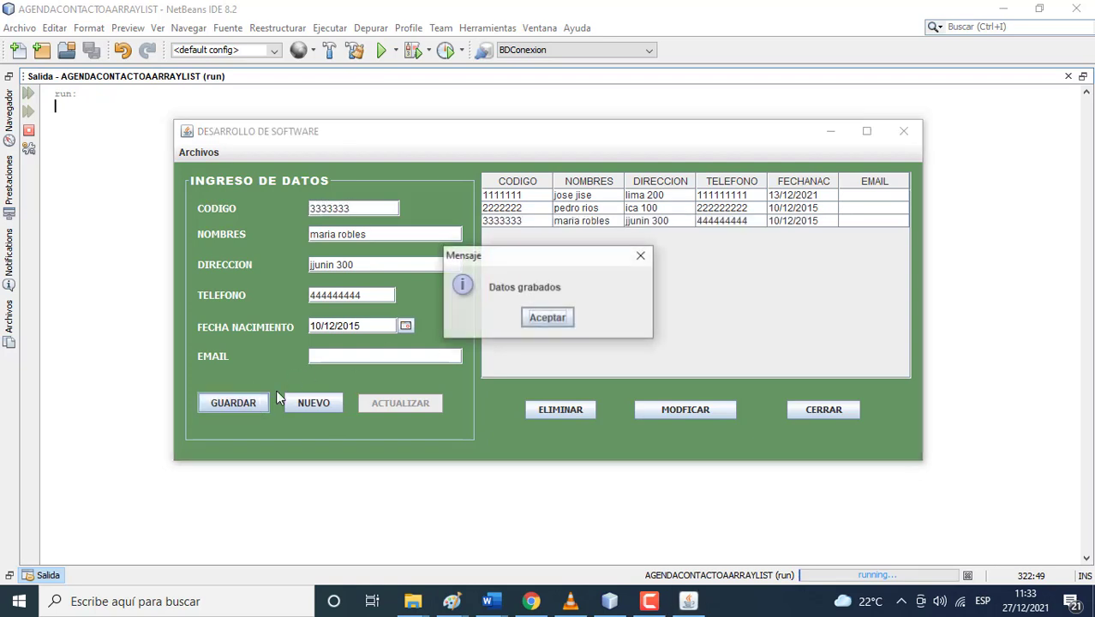
click(540, 319)
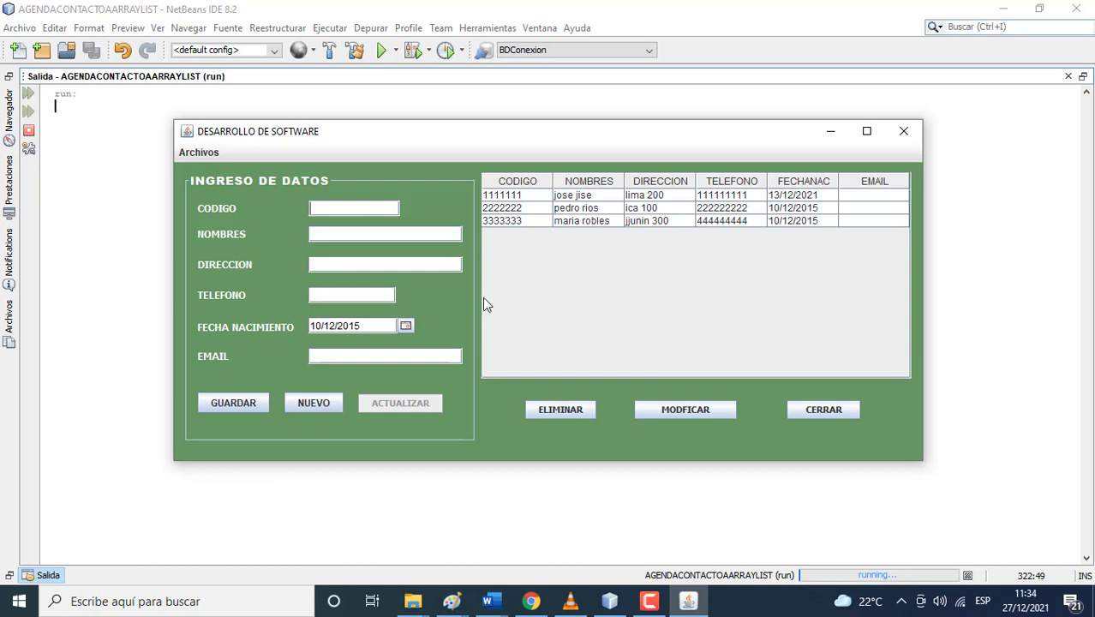
- Save contact 4444444 with the contact's name, address and phone number
text(4444444)
click(373, 241)
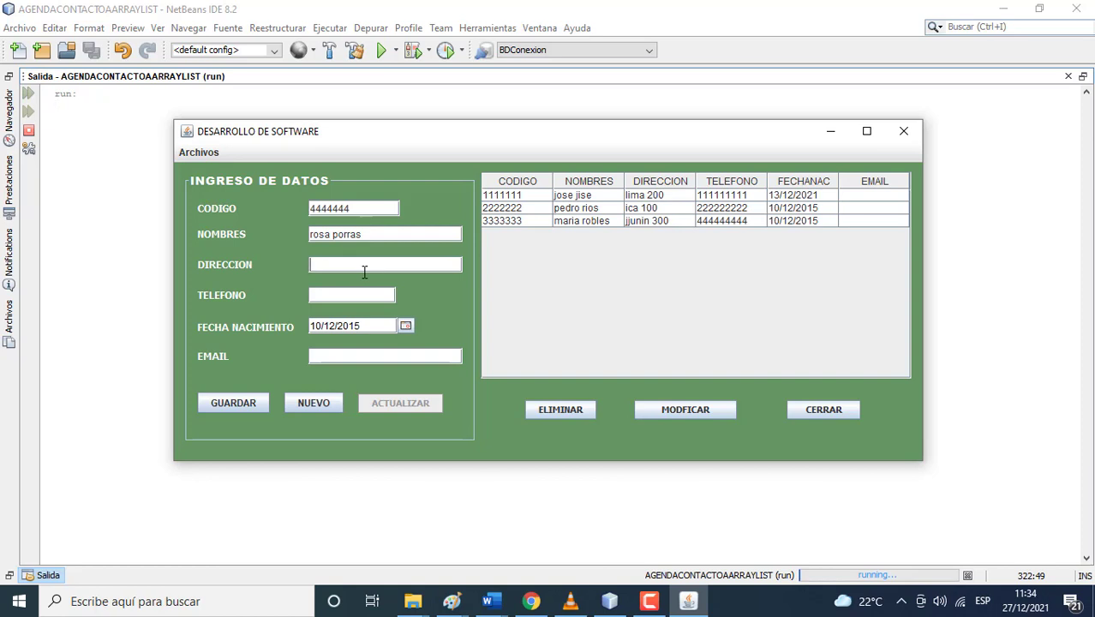
text(arequipa 2000)
click(358, 292)
text(777777777)
click(246, 401)
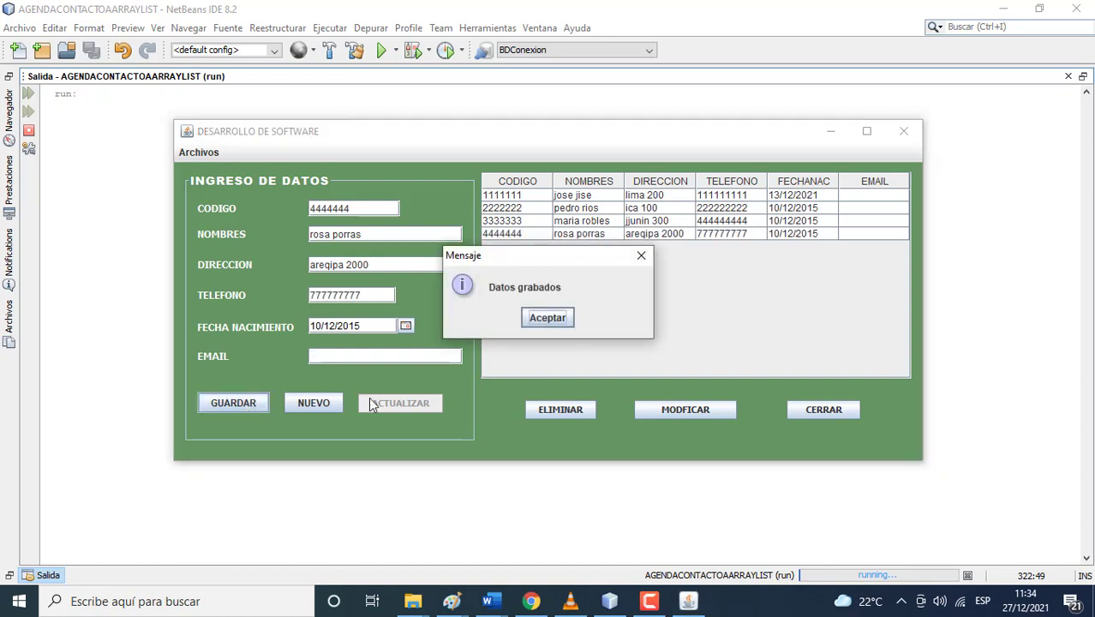
click(531, 326)
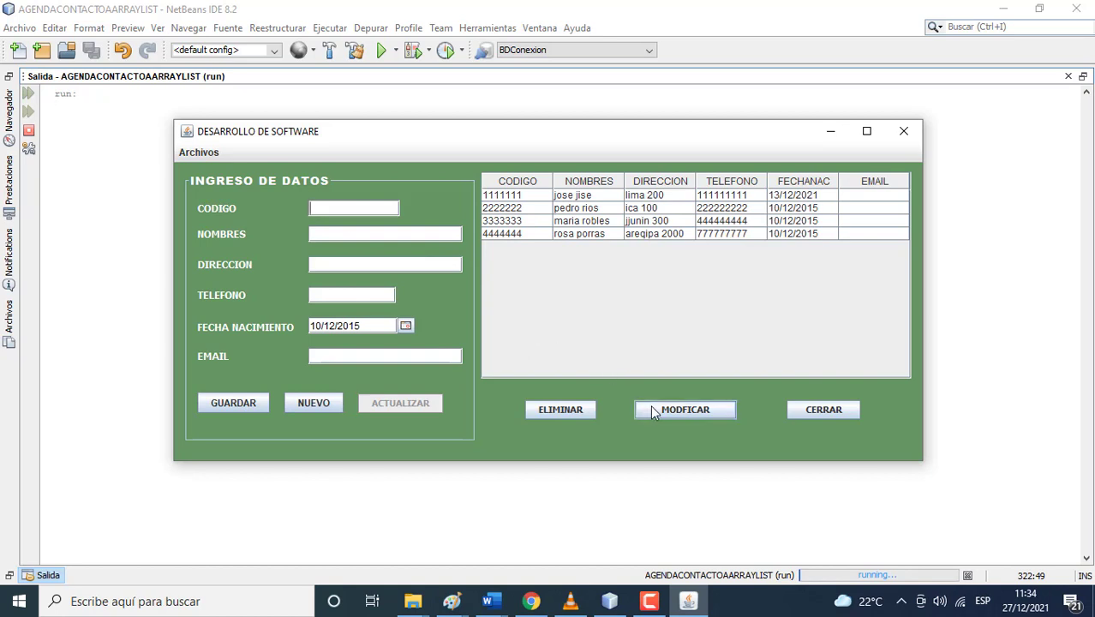
- Load contact 1111111 for modification and correct the misspelled end of its name
click(657, 412)
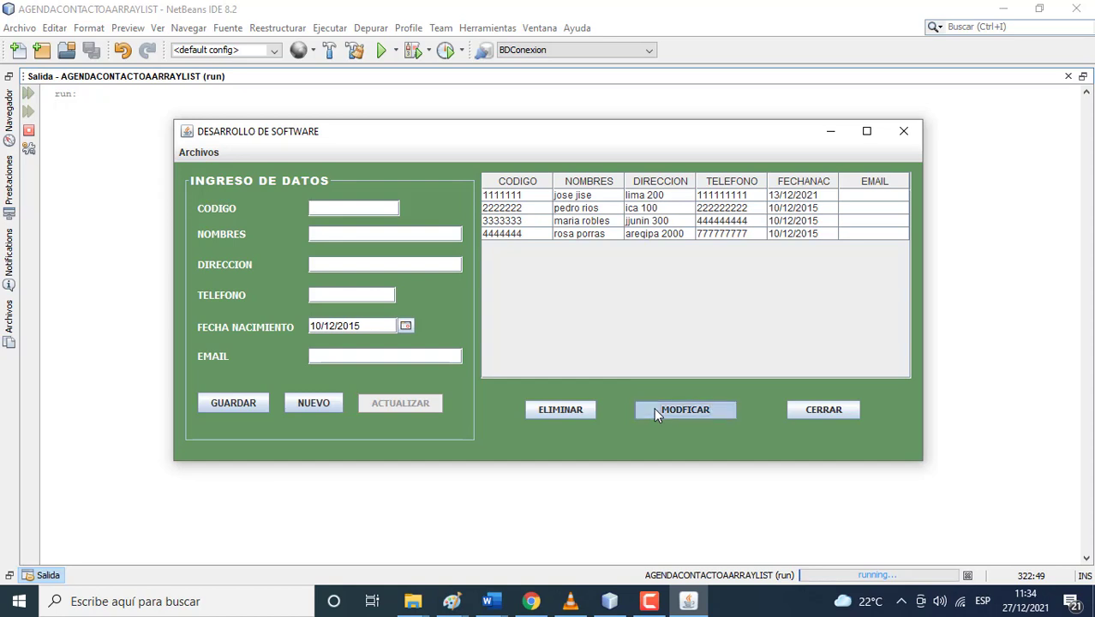
text(1)
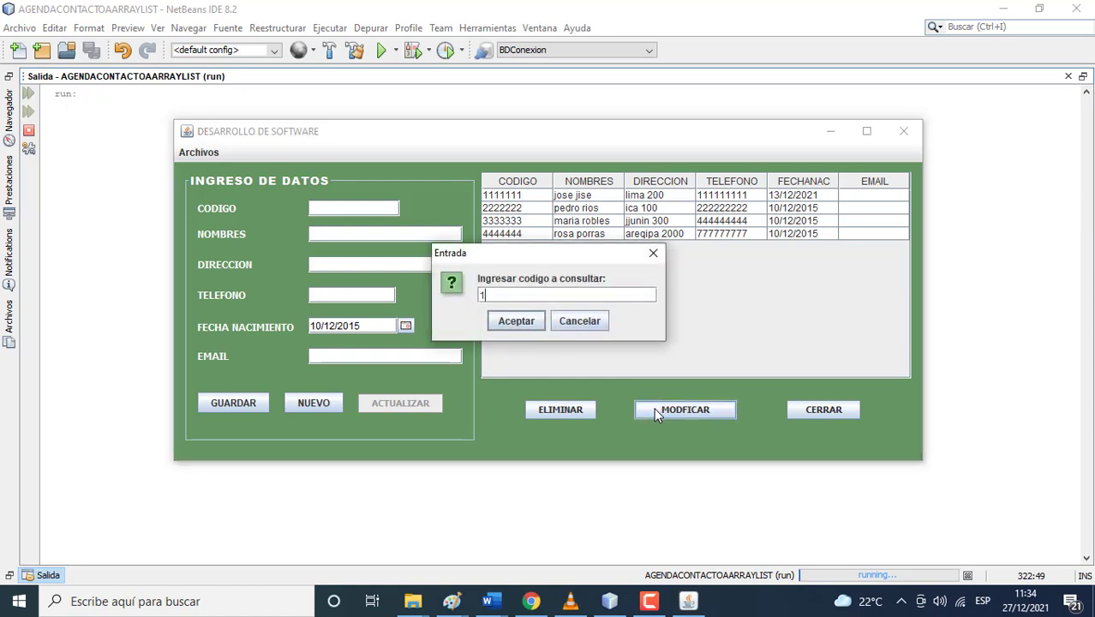
text(111111)
click(515, 321)
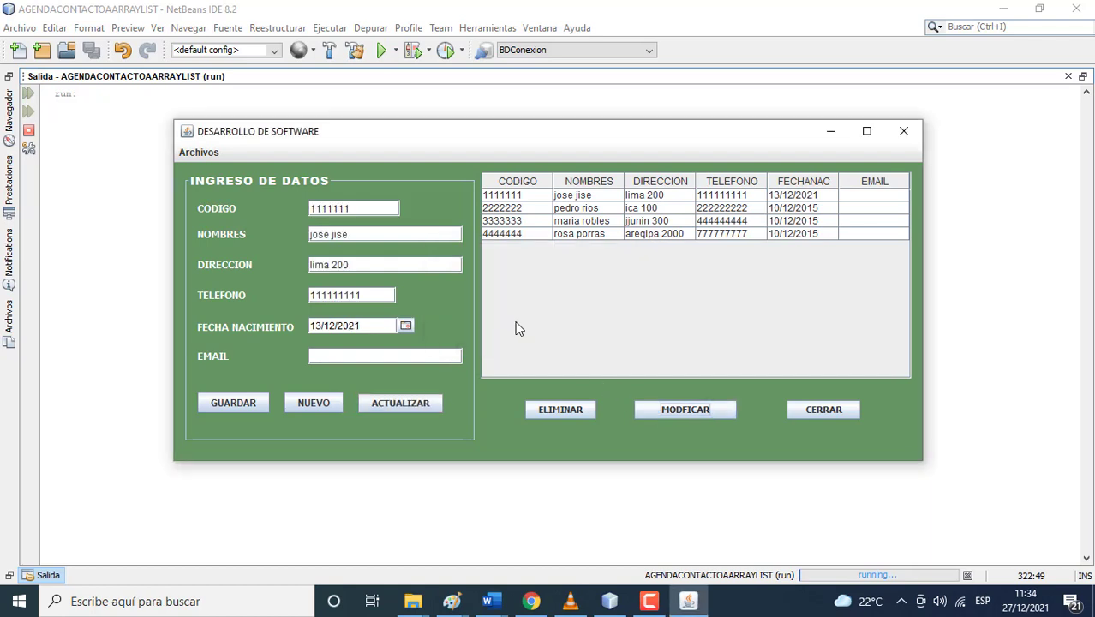
click(359, 236)
key(BackSpace)
key(BackSpace)
key(BackSpace)
text(ose)
- Add the contact's e-mail address, save the update, and clear the form
click(359, 359)
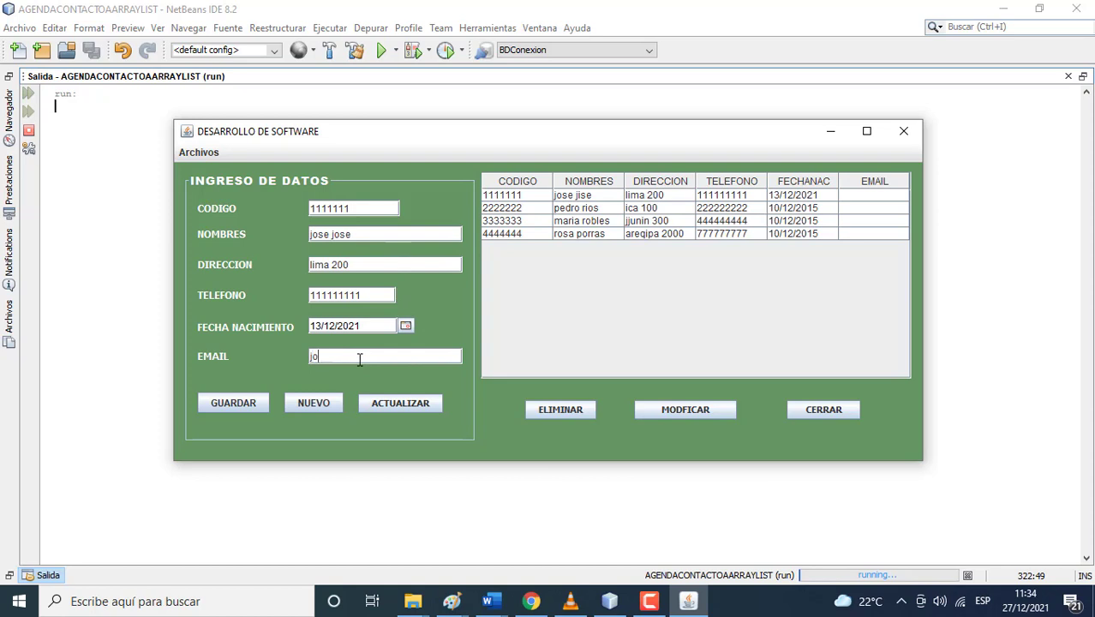
click(386, 408)
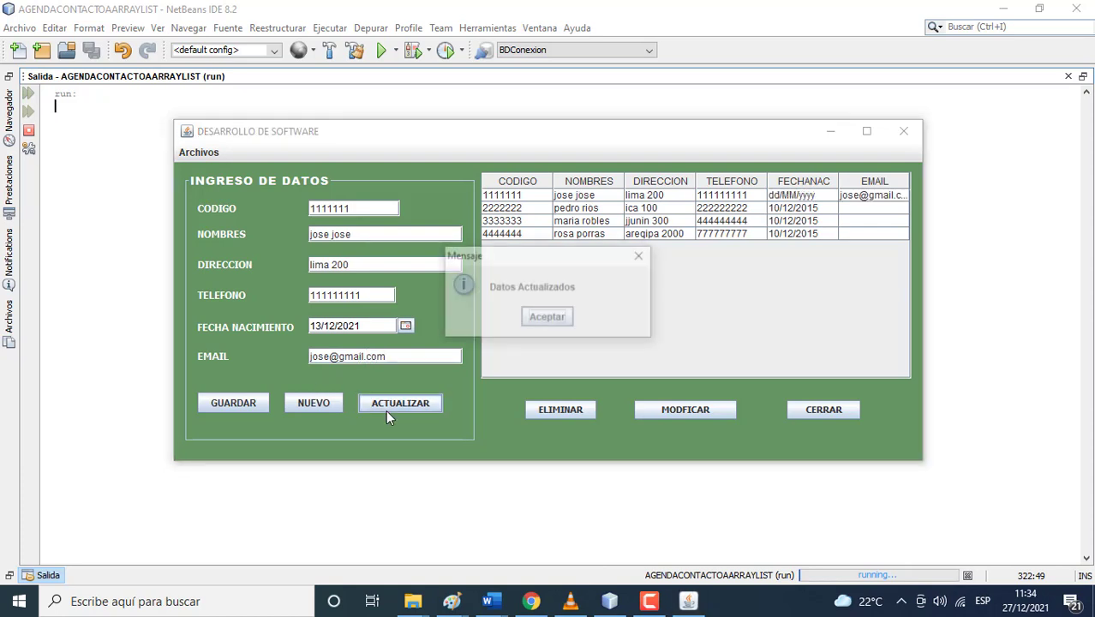
click(539, 317)
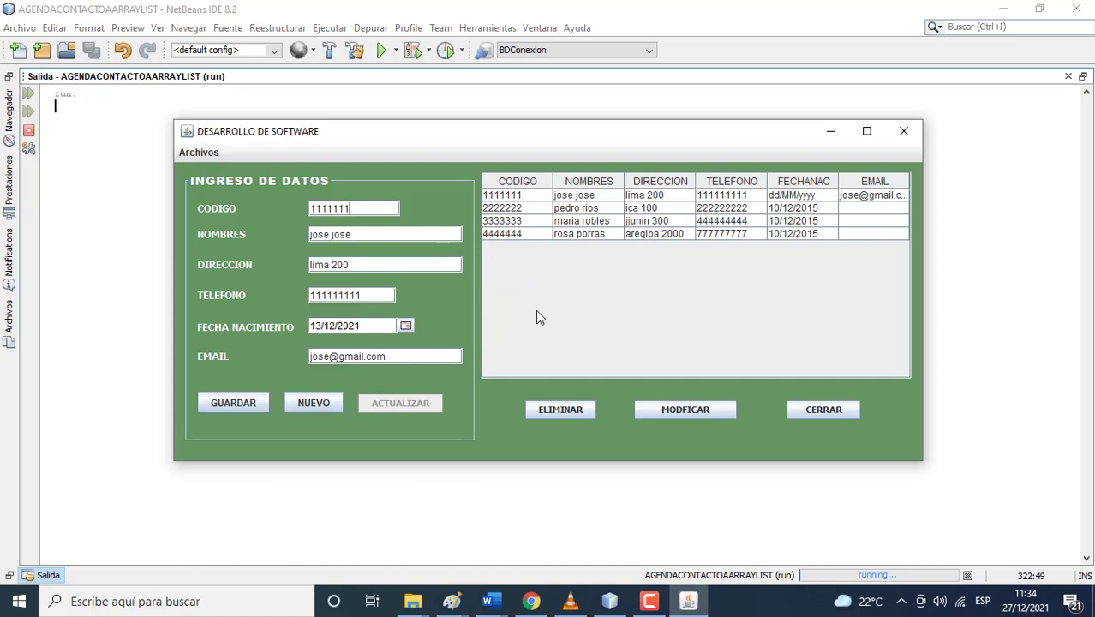
click(327, 405)
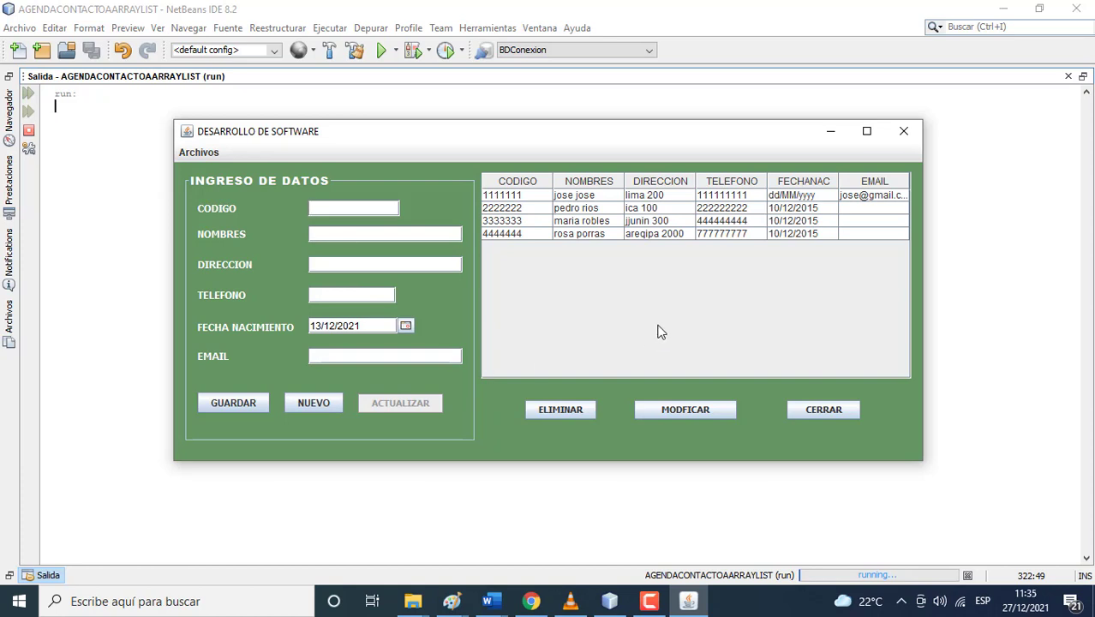
- Enter code 5555555, the contact's name with a corrected surname, and the address
text(5555555)
click(357, 234)
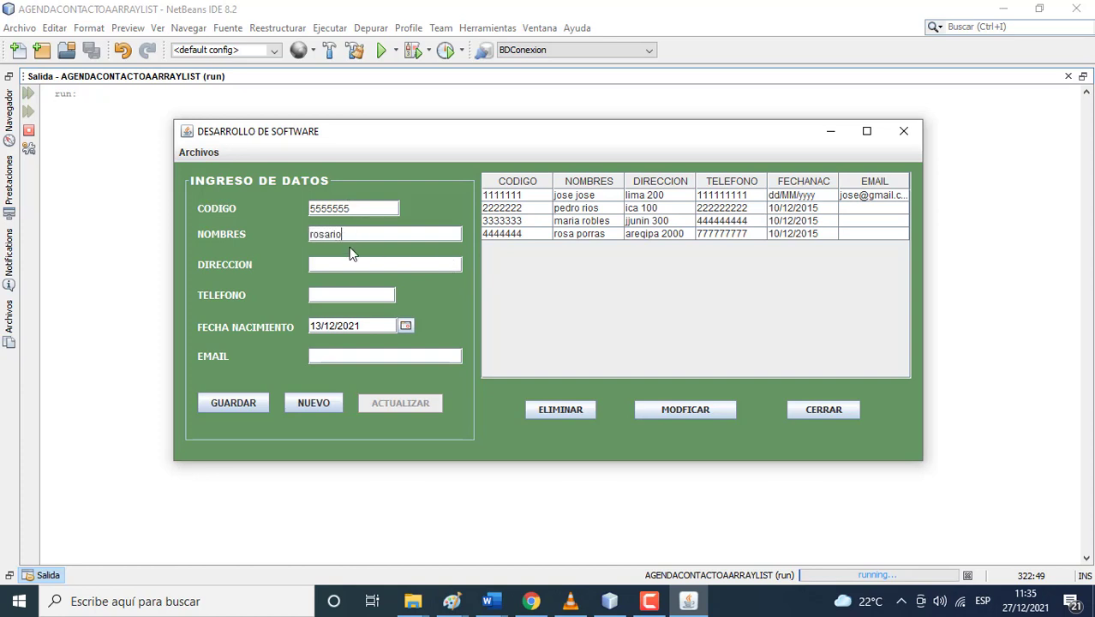
key(Left)
key(Left)
key(Left)
click(350, 260)
text(ica 20000)
- Add the phone number, set birth date 23/12/2021, and save the contact
click(351, 296)
text(112222222)
click(406, 325)
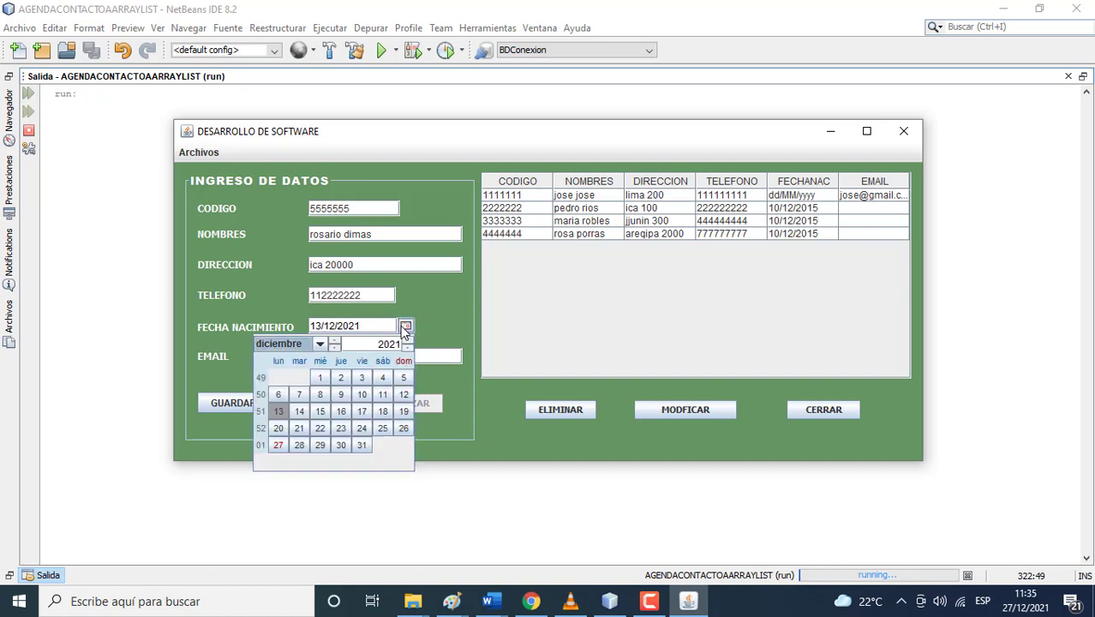
click(340, 428)
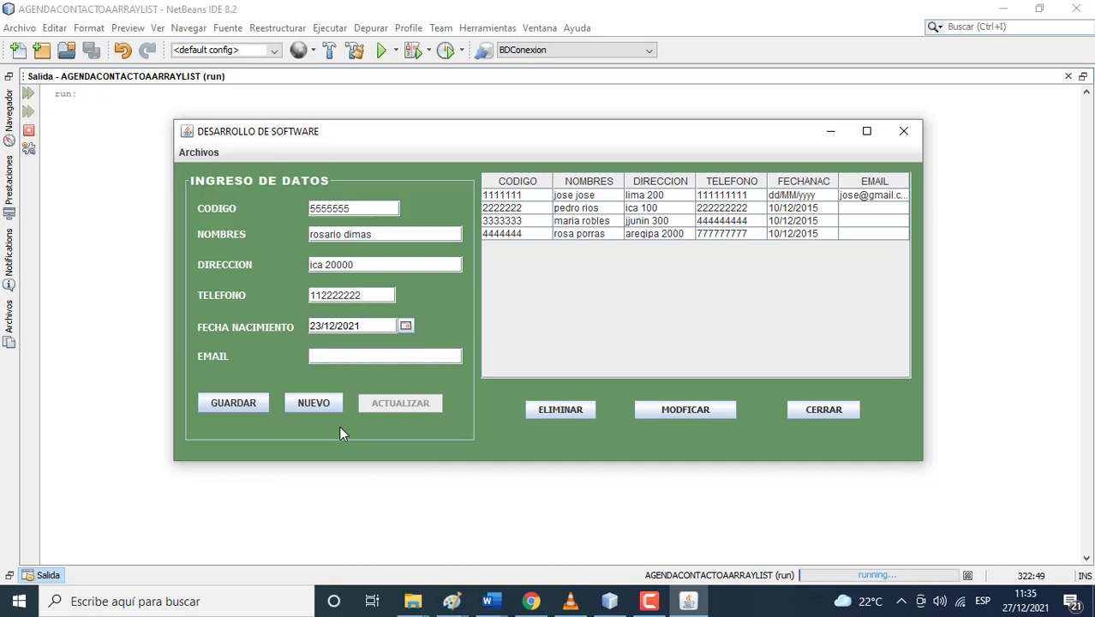
click(254, 406)
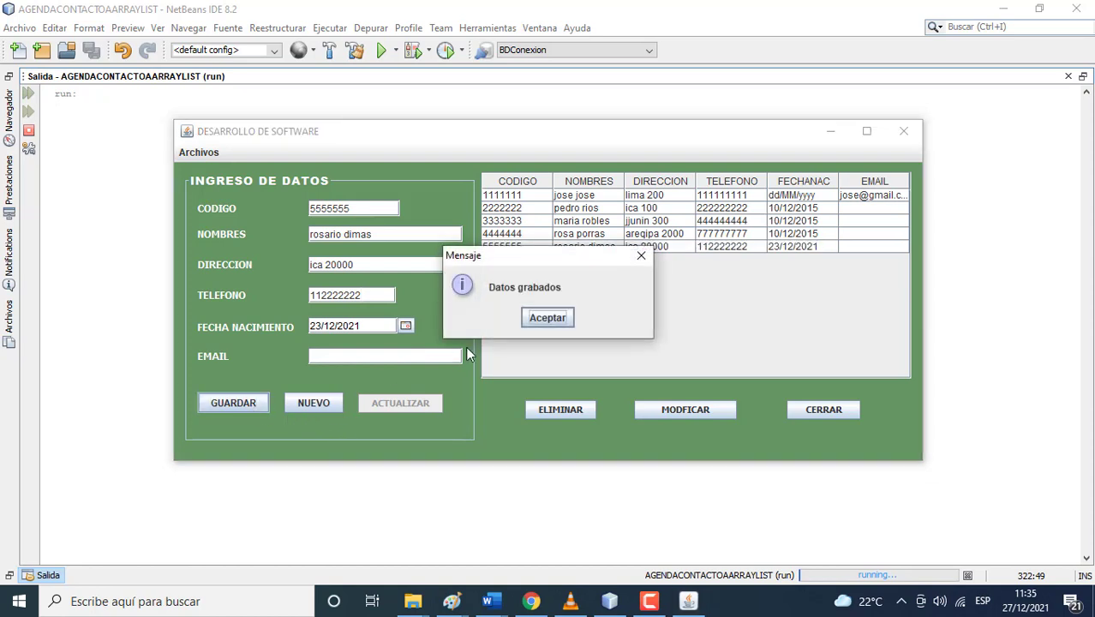
click(535, 321)
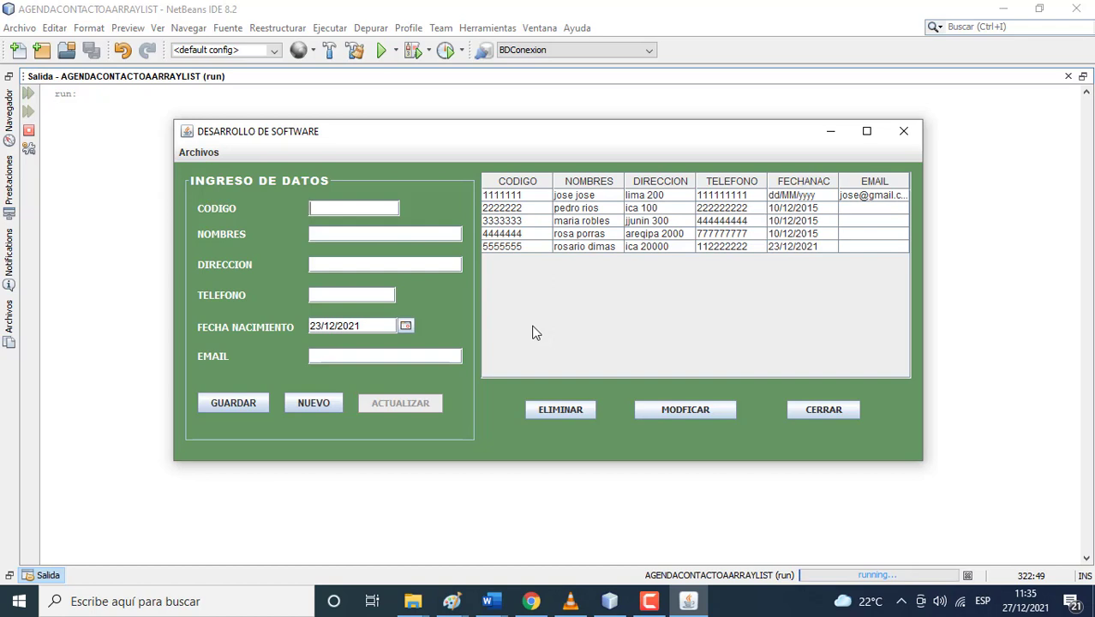
- Try looking up codes 1 and 2, dismissing each code-not-found message
click(552, 409)
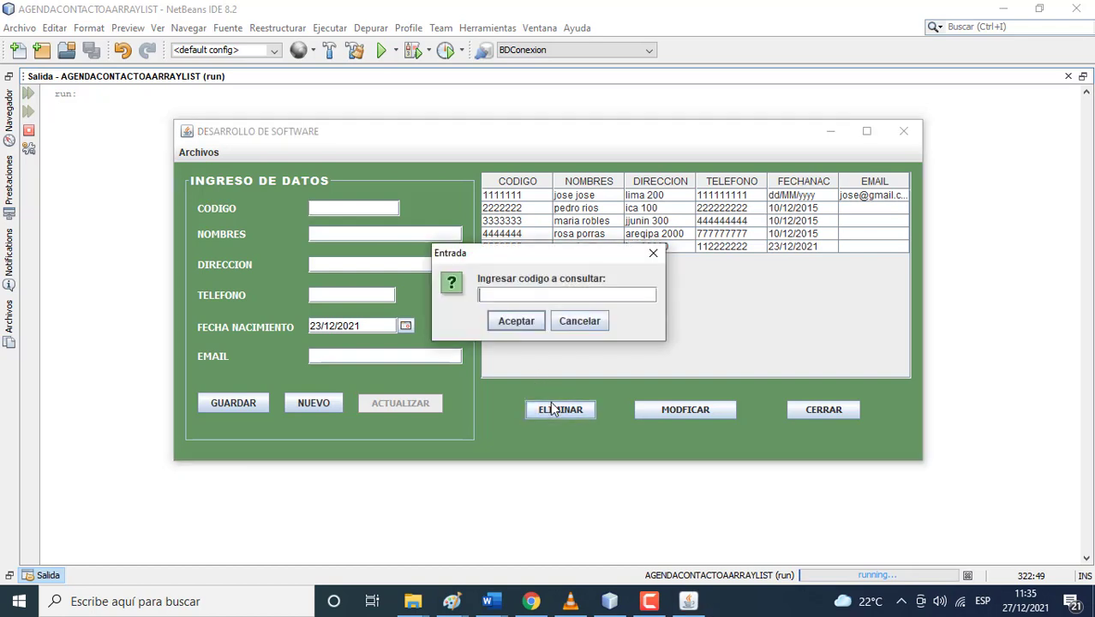
text(1)
click(518, 322)
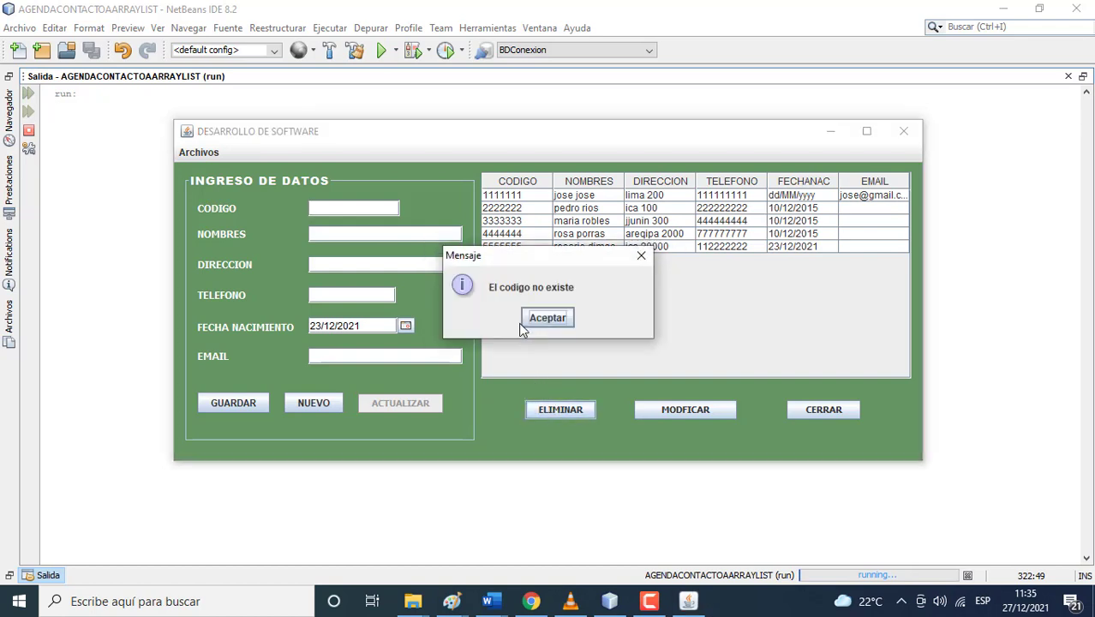
click(527, 319)
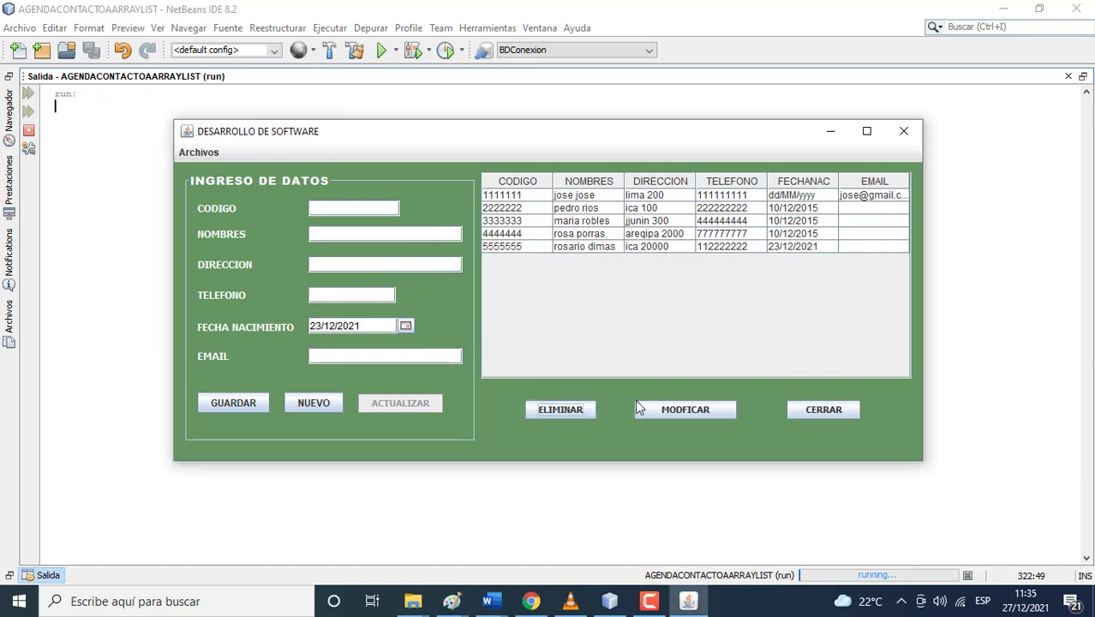
click(647, 409)
text(2)
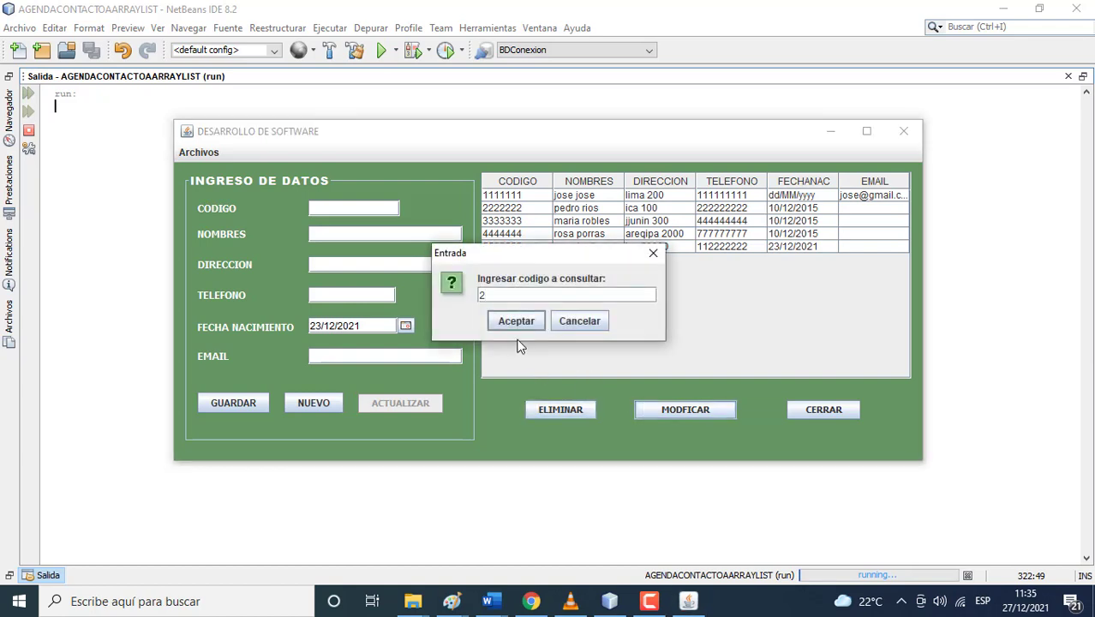
click(517, 322)
click(525, 324)
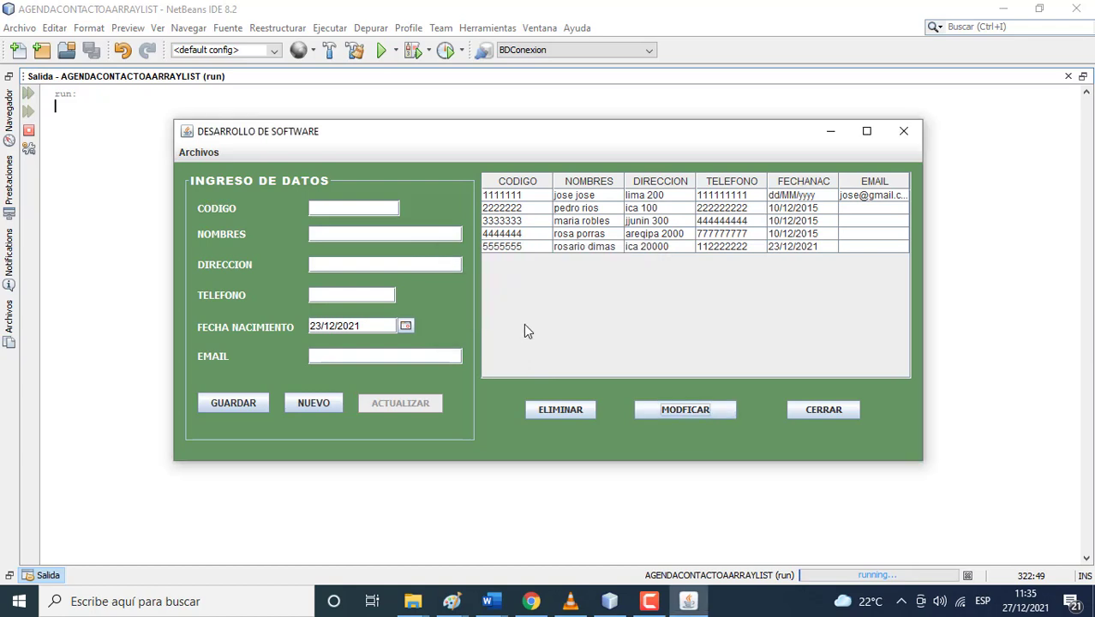
- Look up contact 3333333 and confirm its deletion
click(559, 411)
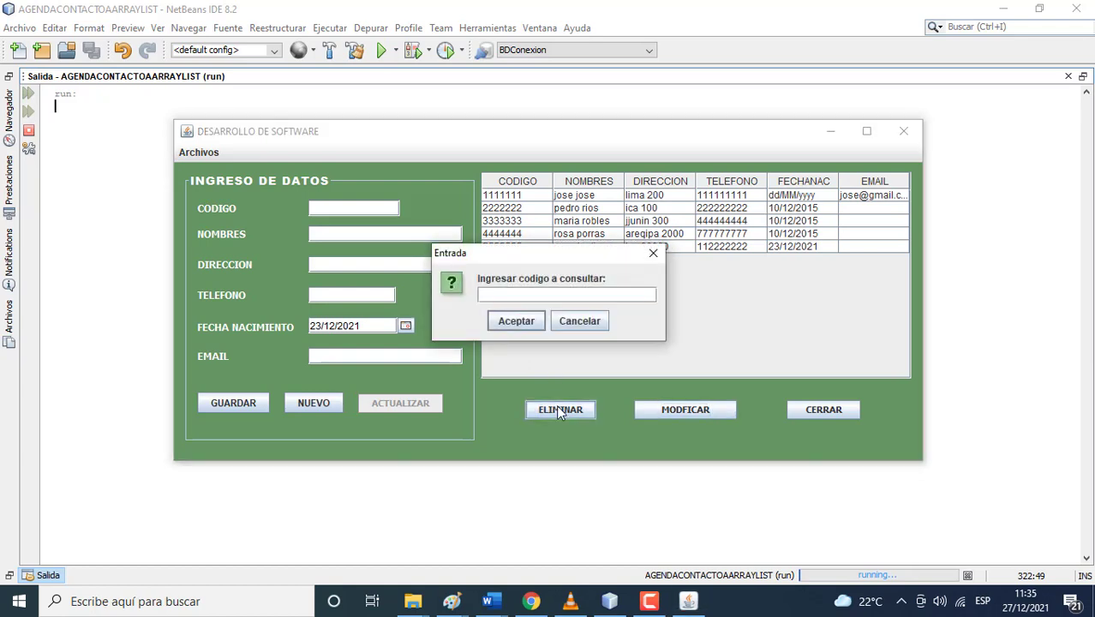
text(3333333)
click(526, 325)
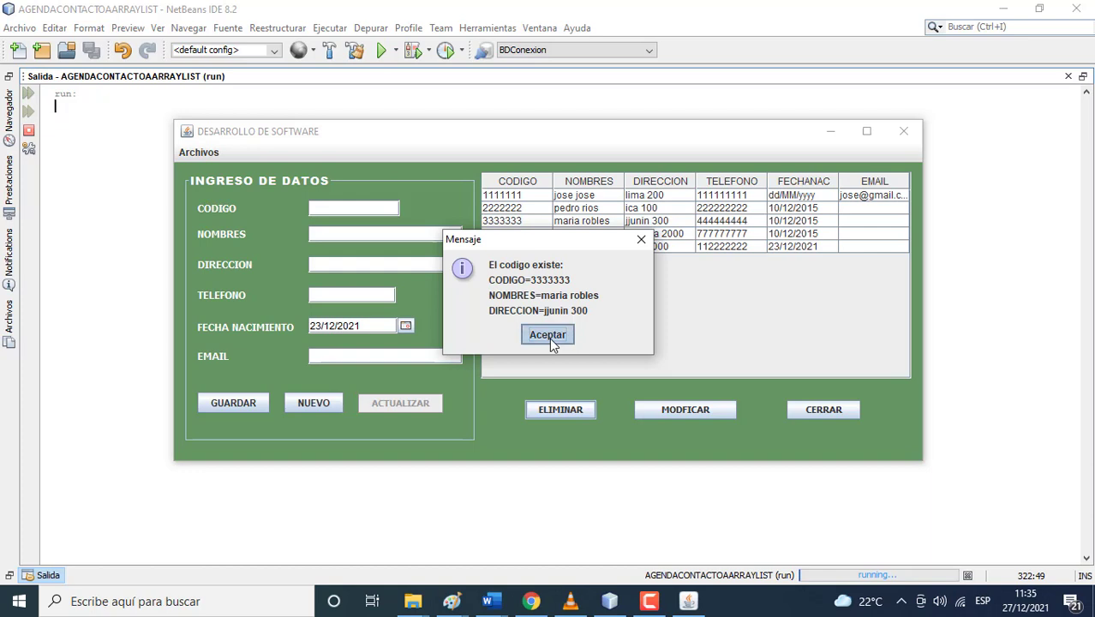
click(549, 338)
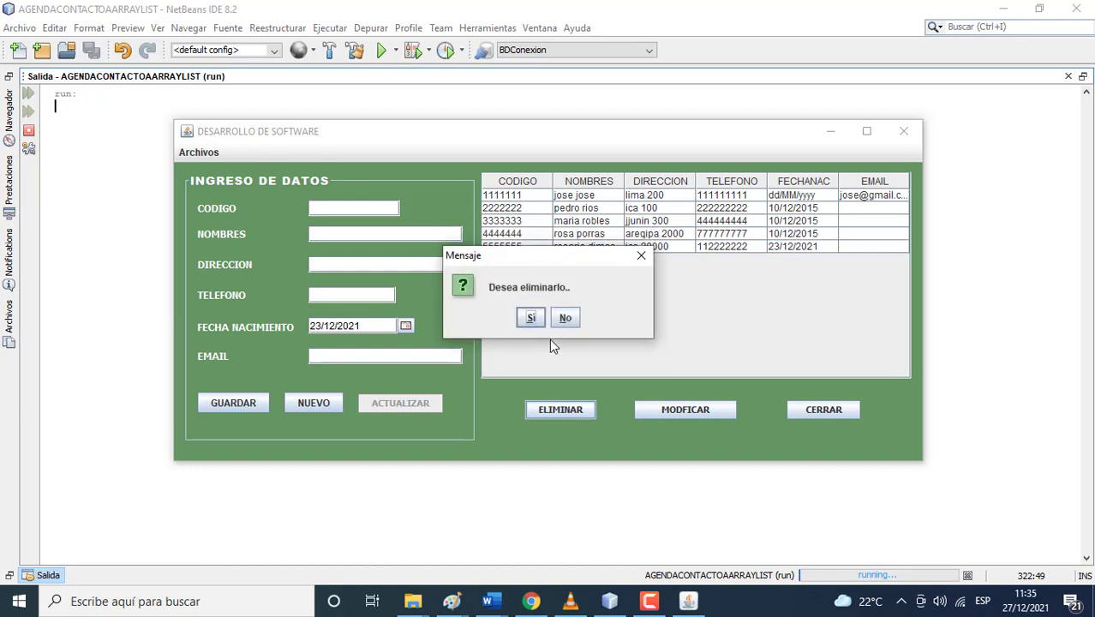
click(529, 324)
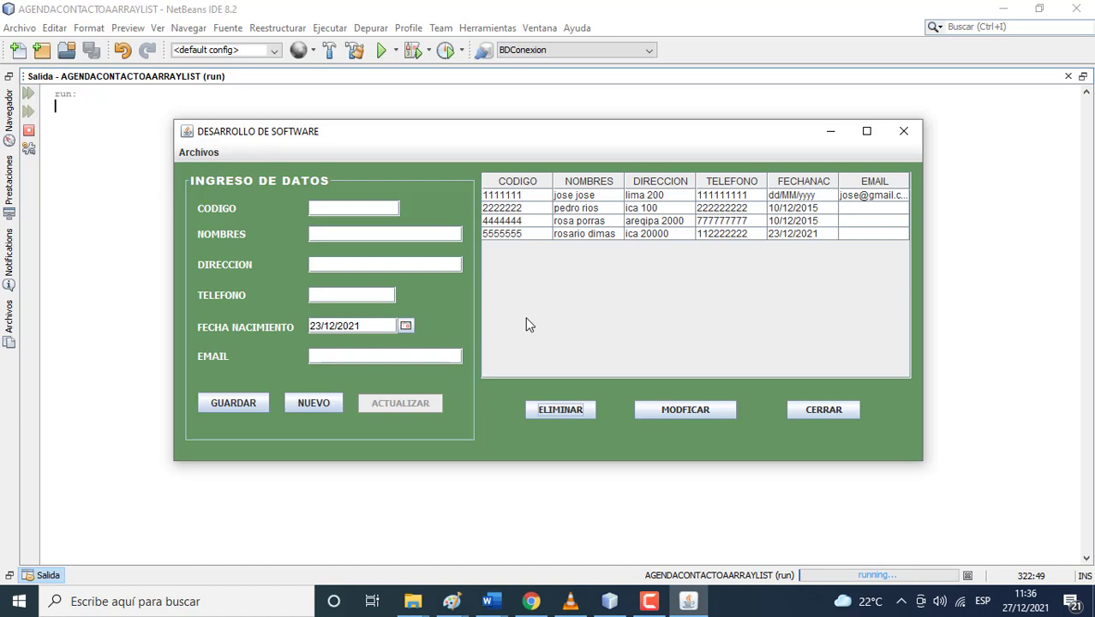
click(649, 602)
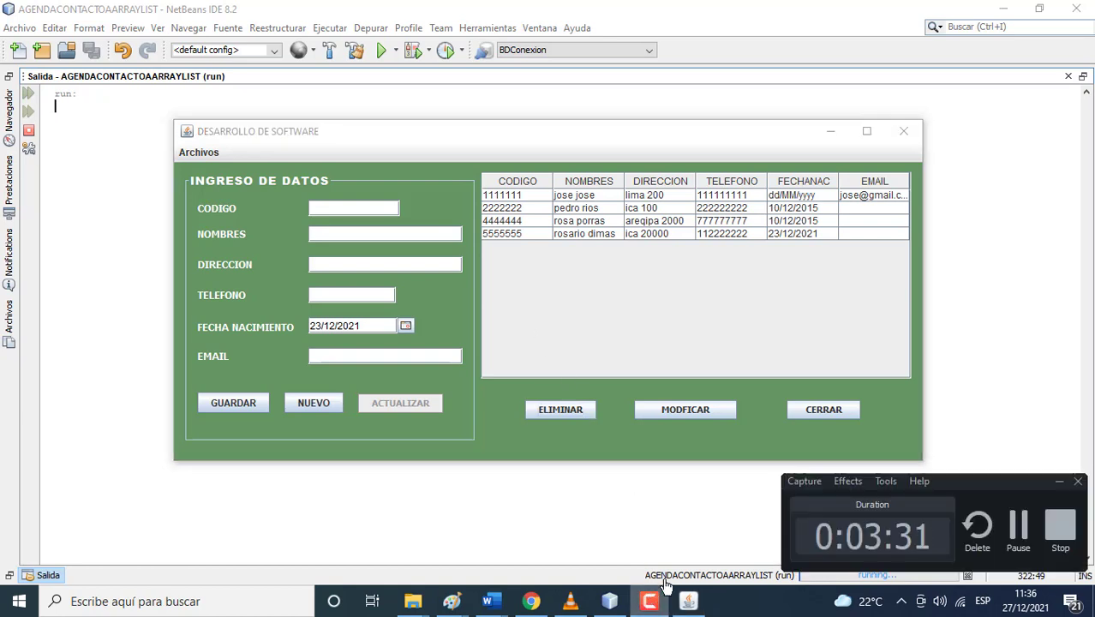